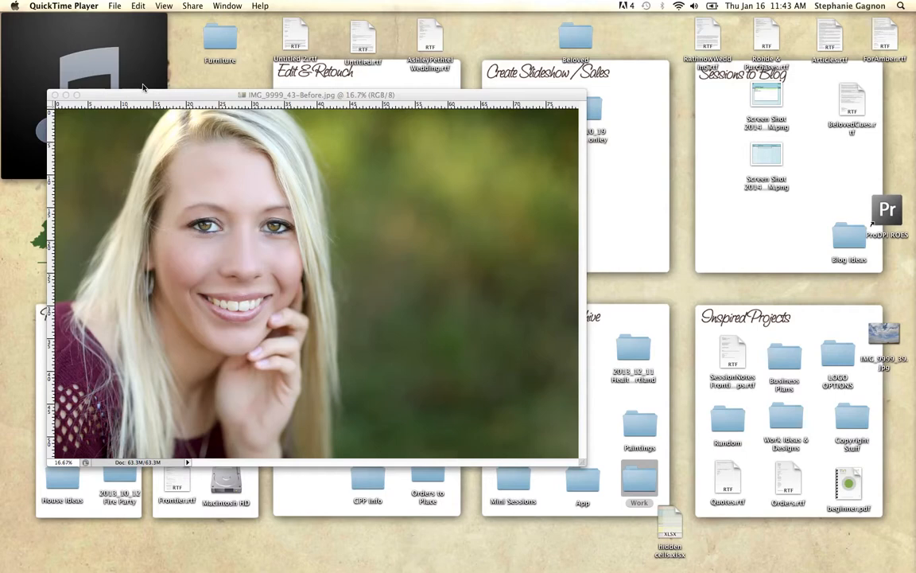
In Photoshop, load the GTM_NatureTexture.atn action set from the desktop folder Work > Templates to Sell > Textures > Nature > GTM_NatureTexture.
left_click(199, 96)
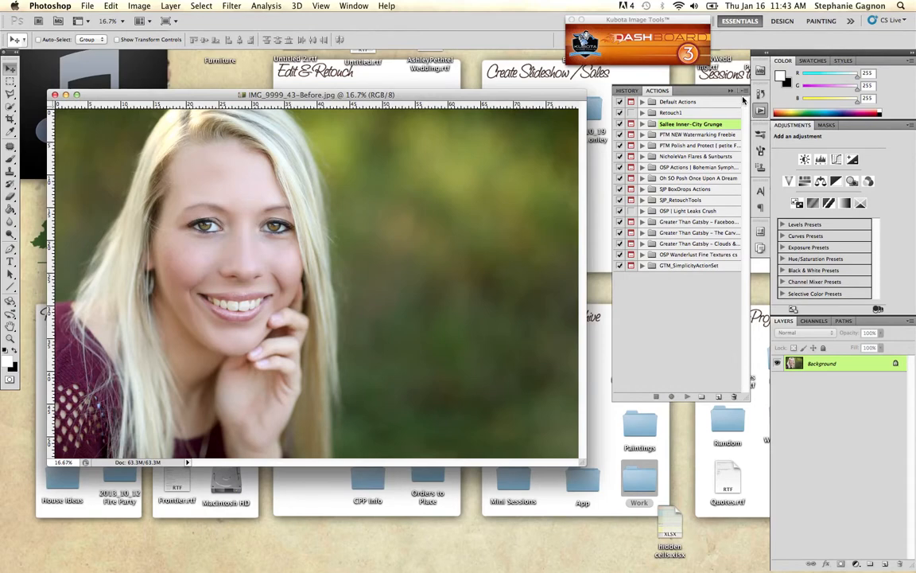
left_click(744, 92)
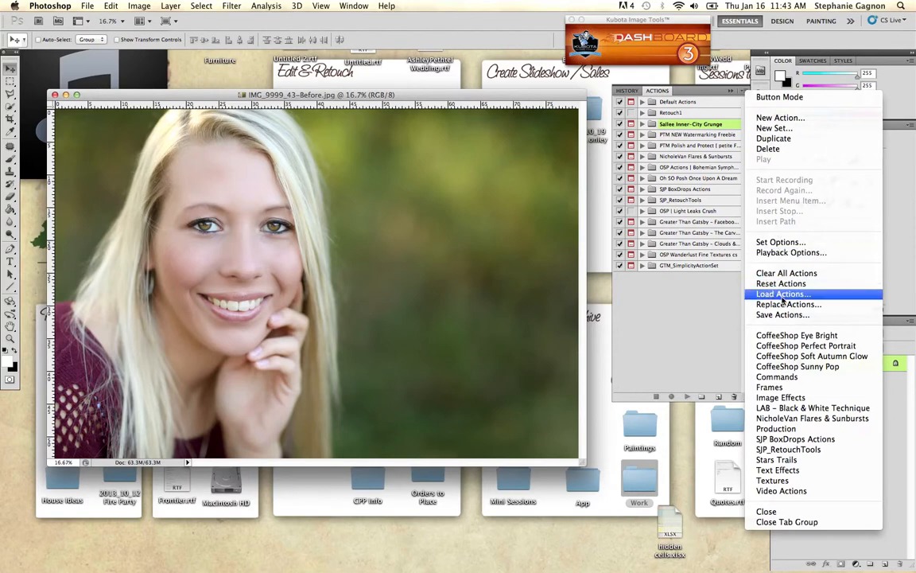
left_click(783, 294)
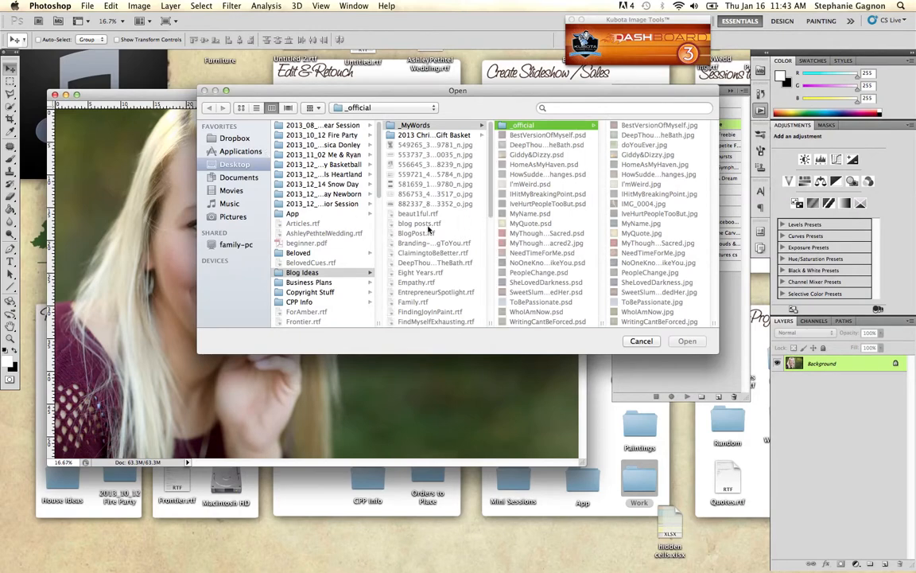
scroll(333, 260, "down", 10)
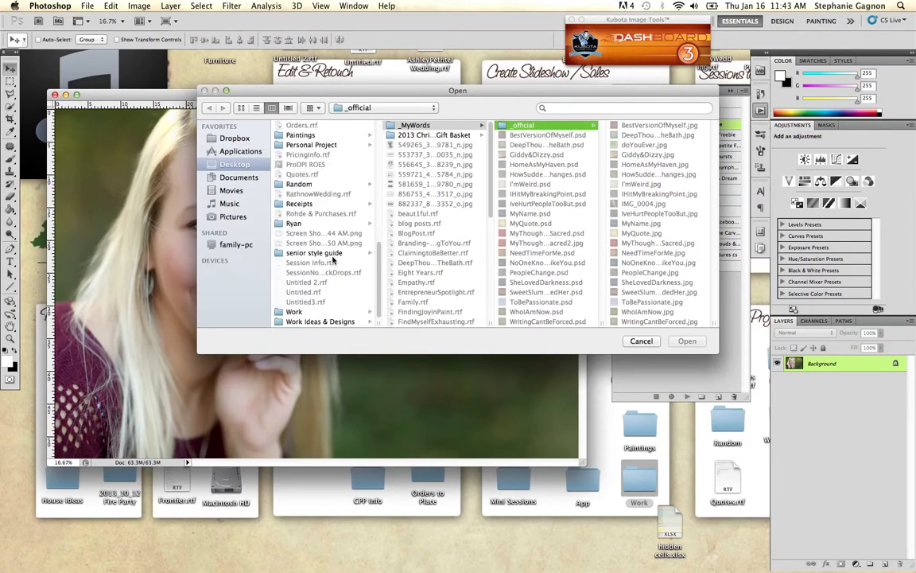
left_click(299, 313)
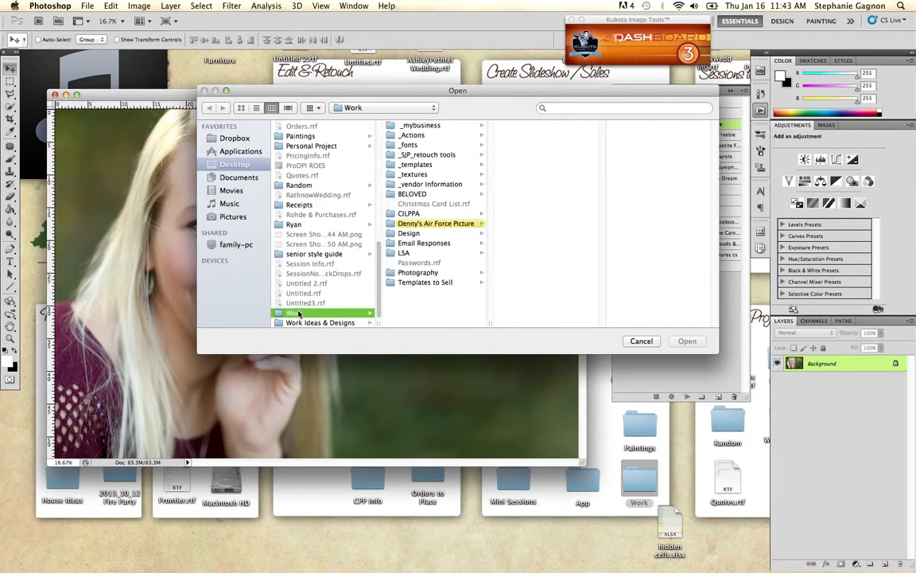
left_click(439, 283)
left_click(538, 124)
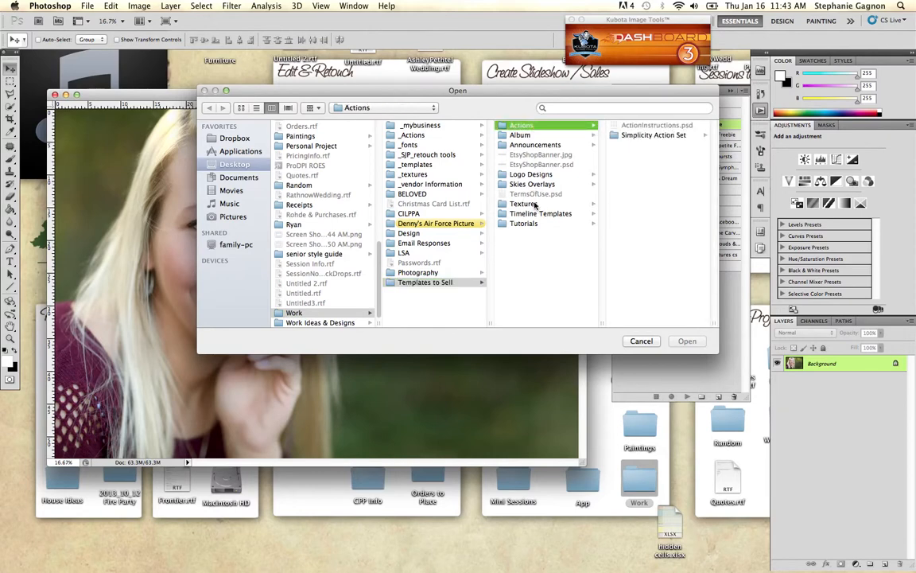
left_click(528, 205)
left_click(632, 185)
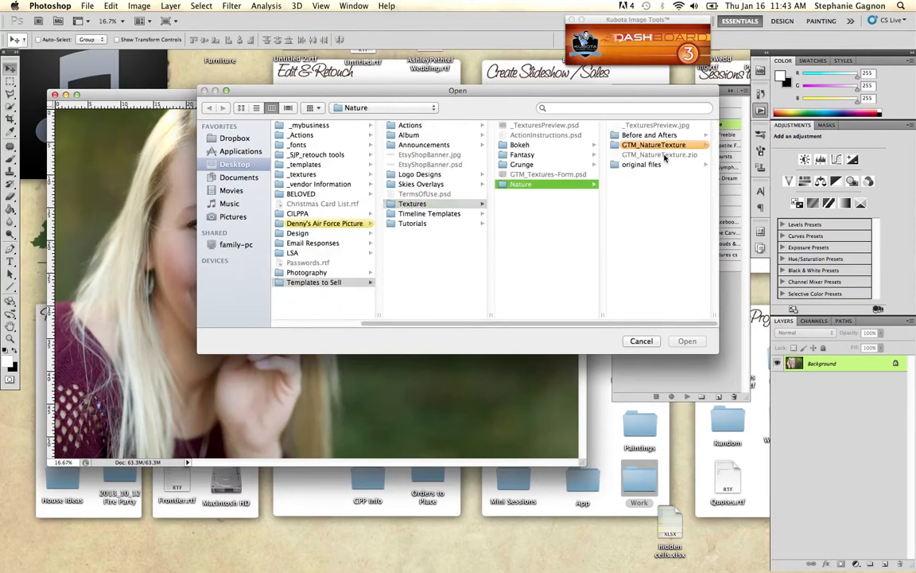
left_click(655, 146)
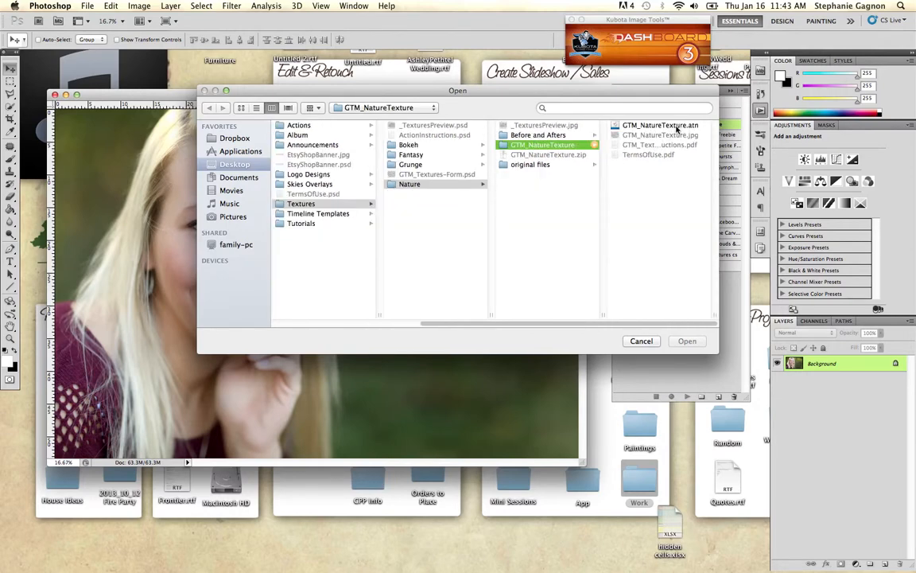
left_click(675, 127)
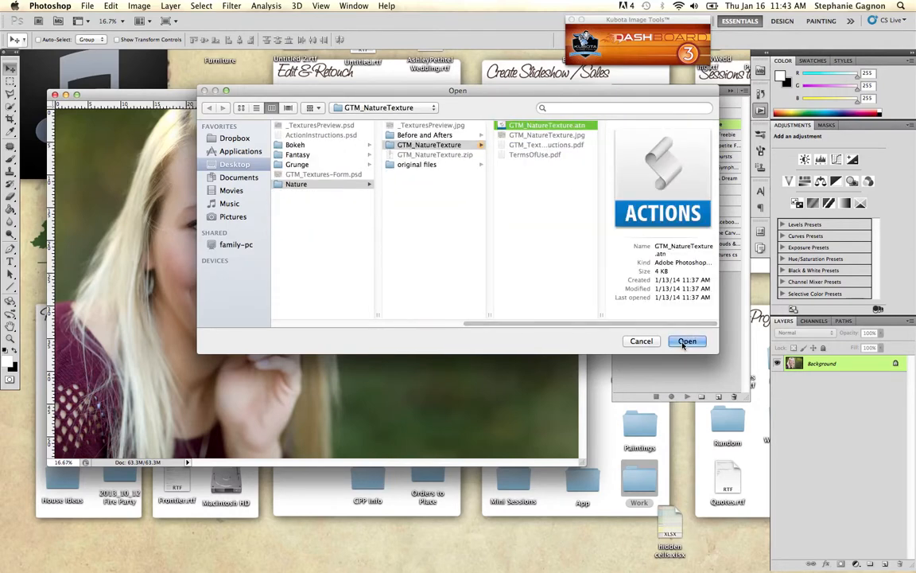
left_click(683, 342)
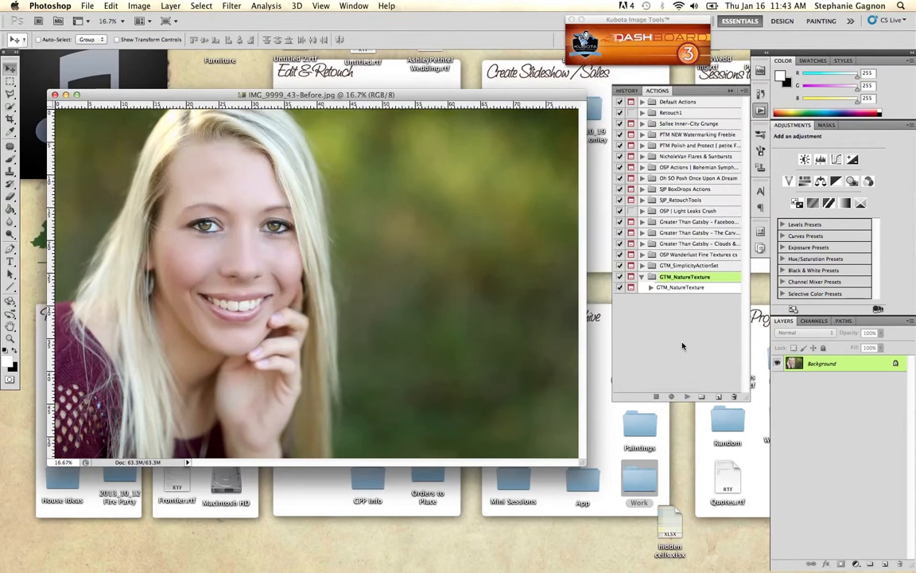
Expand the GTM_NatureTexture action and select its first Open command, showing the command's recorded file path.
left_click(680, 289)
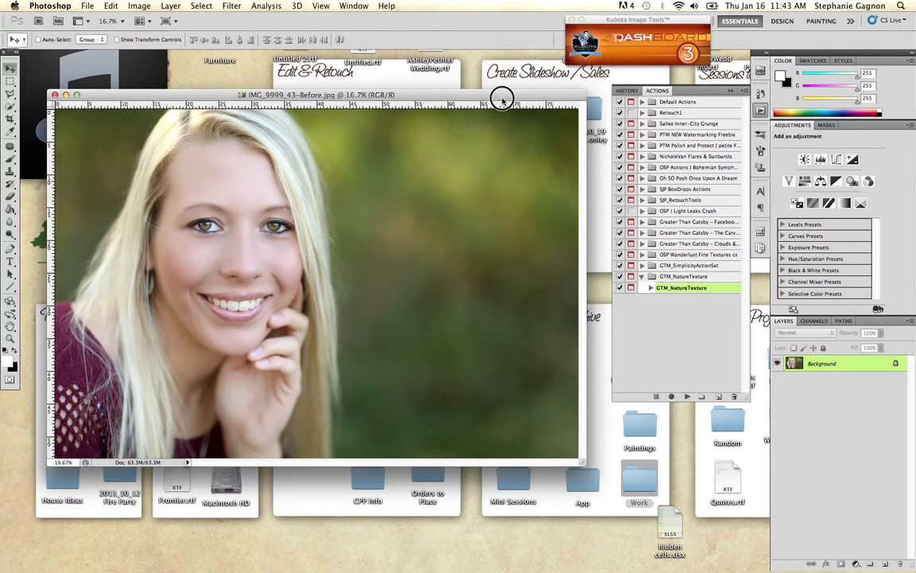
left_click_drag(502, 98, 517, 100)
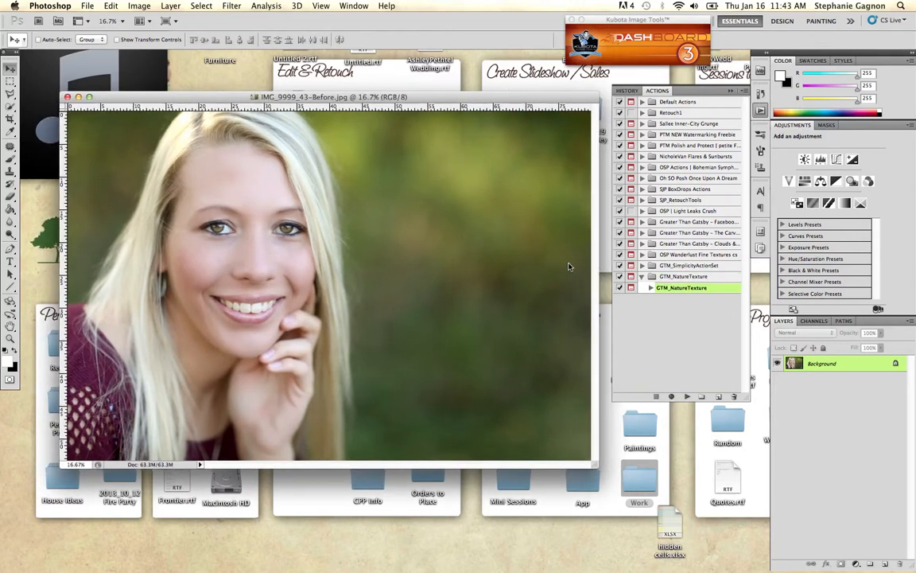
left_click(649, 289)
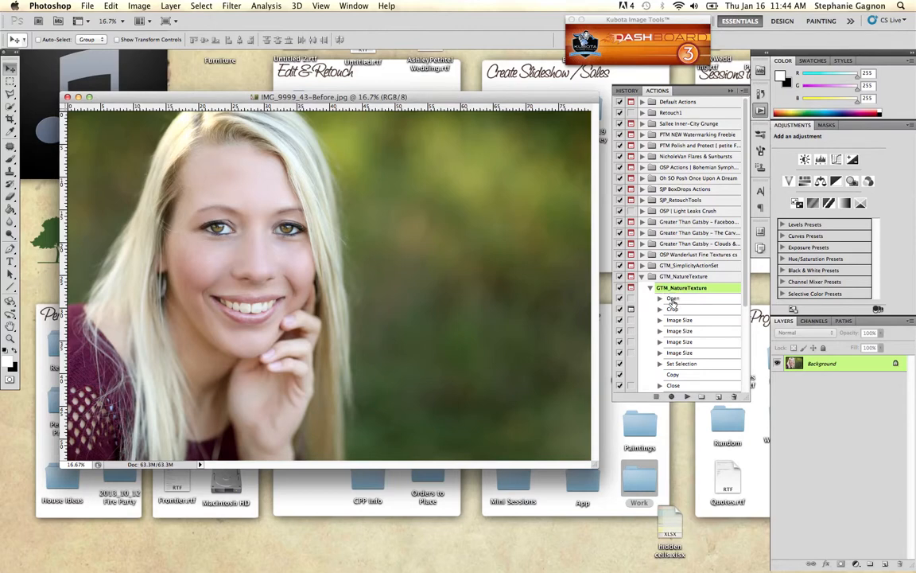
left_click(673, 299)
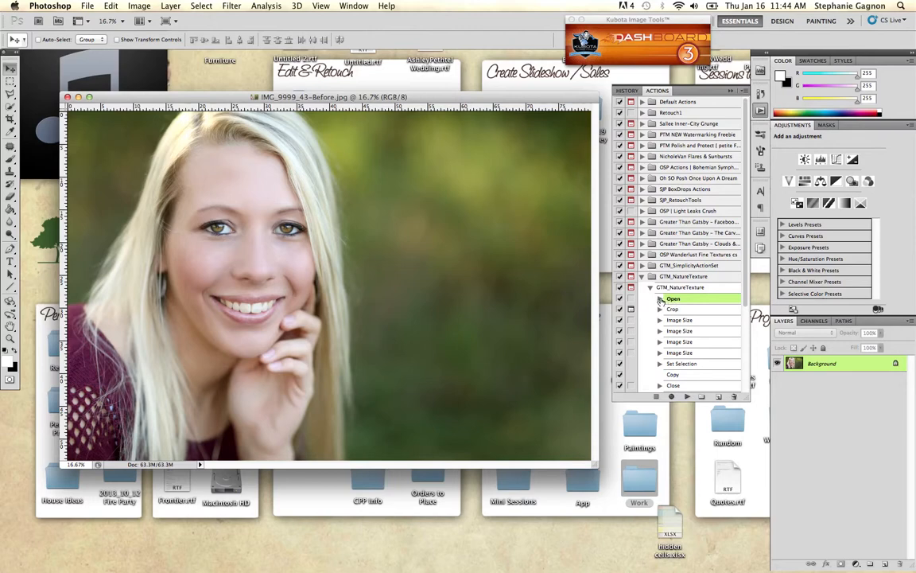
left_click(659, 299)
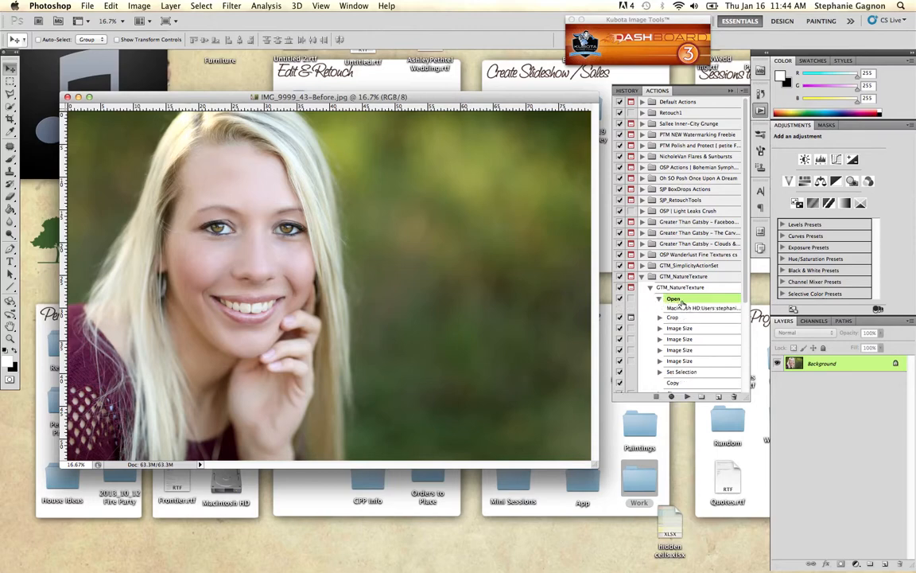
Record a new Open command for GTM_NatureTexture.jpg after the existing one, stop recording, and close the texture image.
left_click(671, 397)
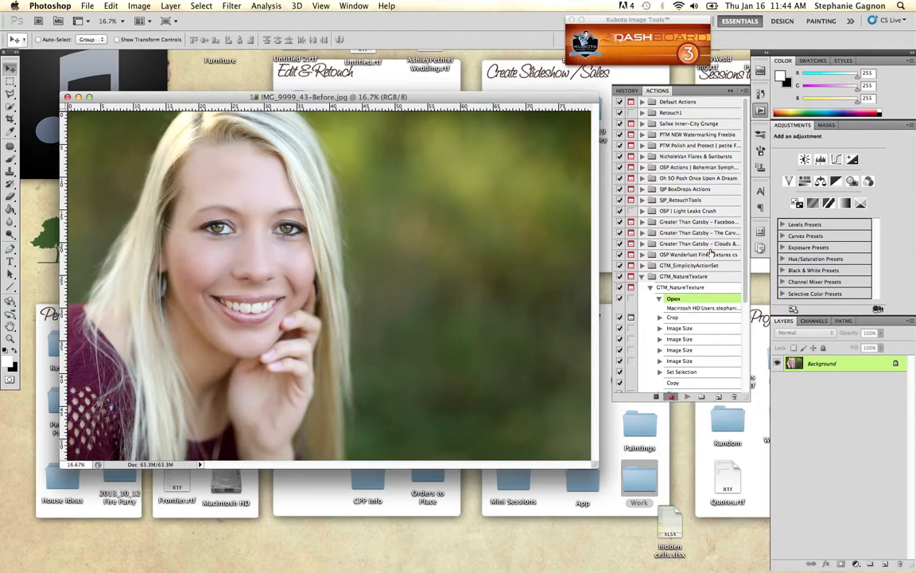
left_click(86, 6)
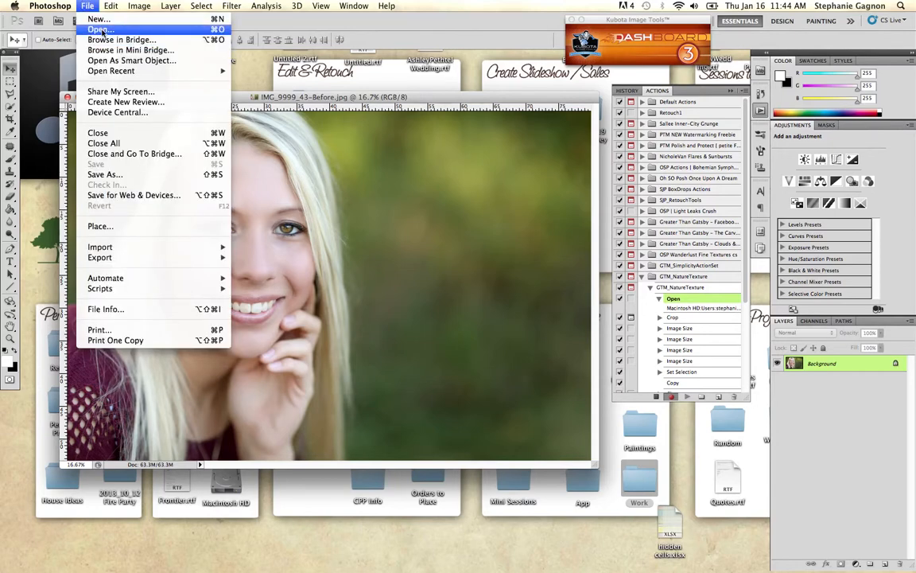
left_click(100, 29)
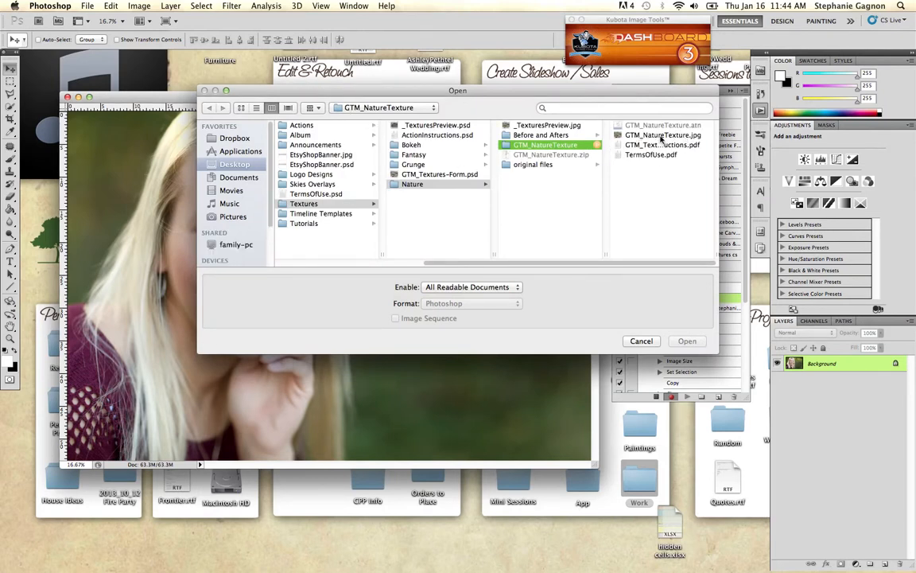
left_click(653, 137)
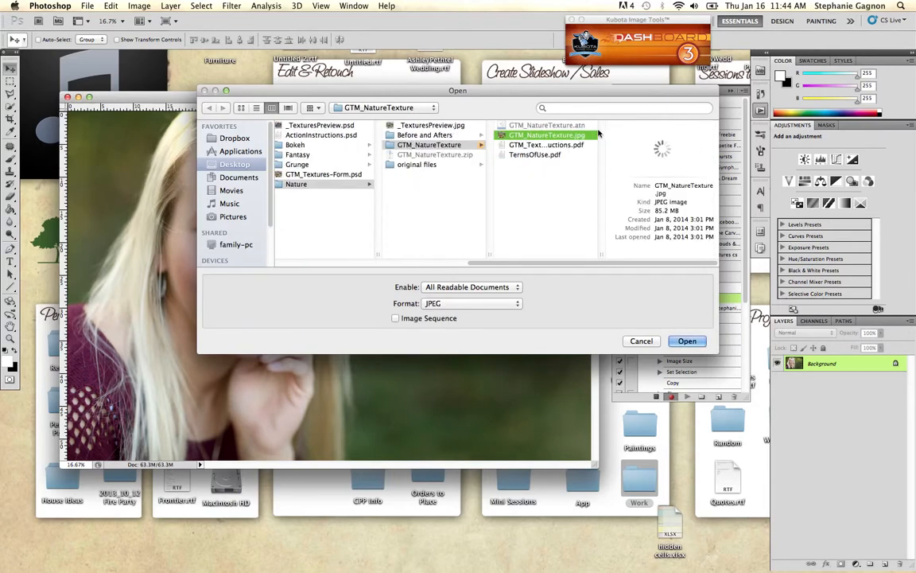
left_click(687, 341)
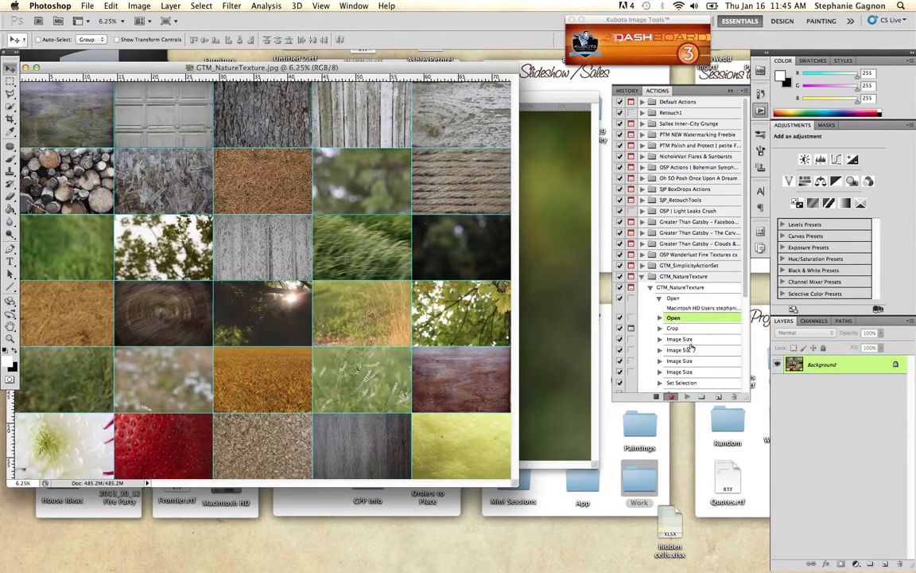
left_click(656, 397)
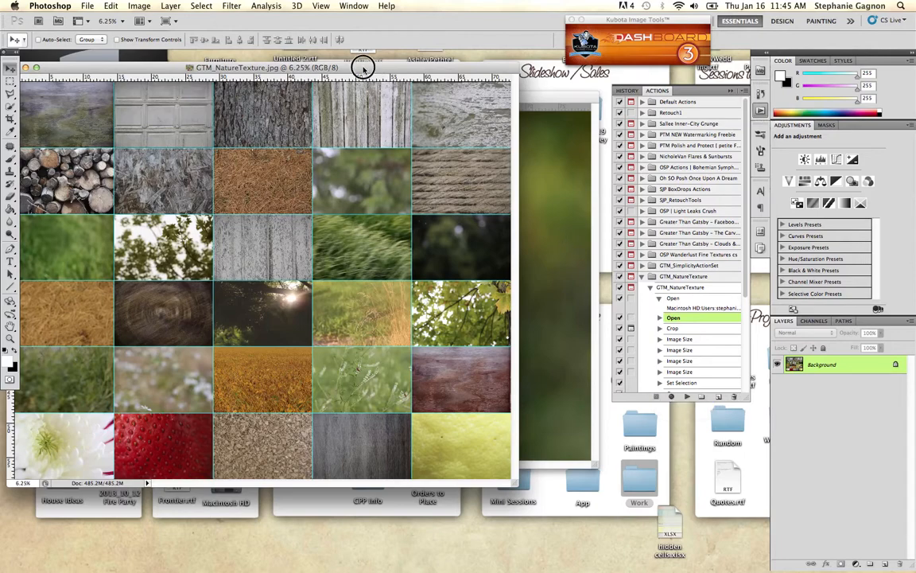
left_click_drag(364, 65, 429, 141)
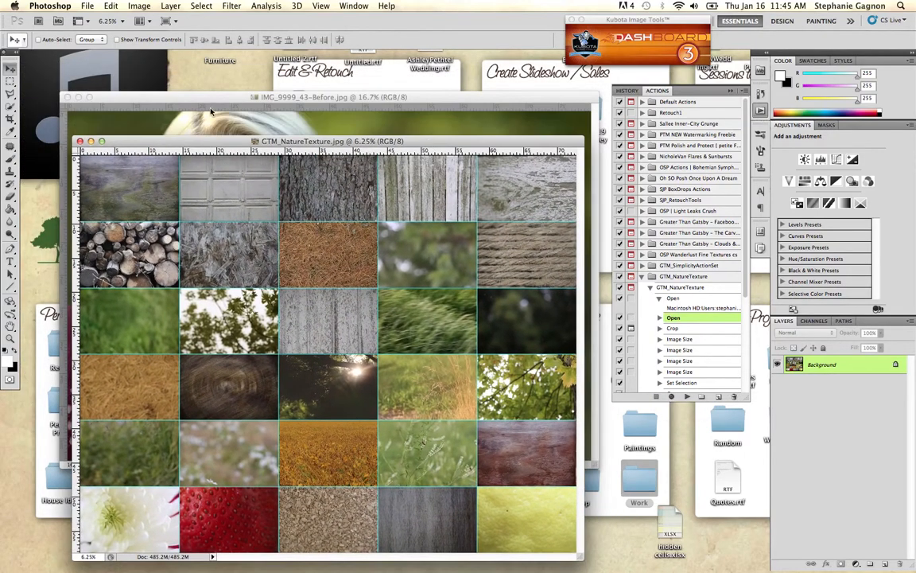
left_click(81, 142)
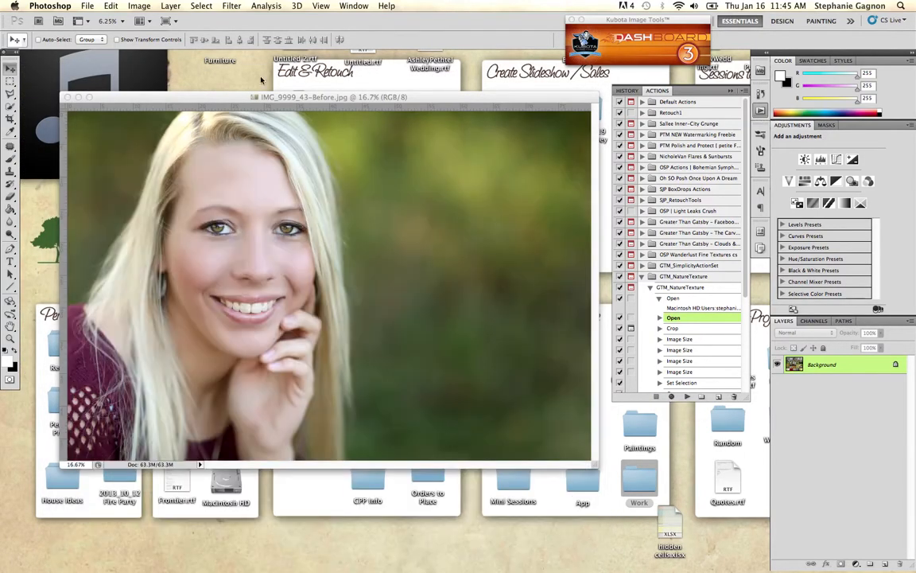
Delete the original Open command from the GTM_NatureTexture action and collapse the action.
left_click(673, 298)
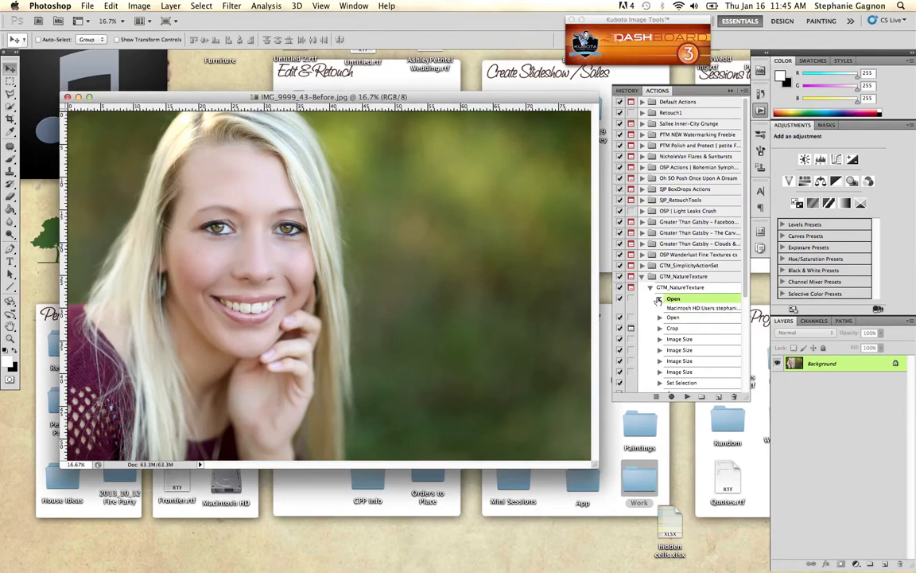
left_click(733, 398)
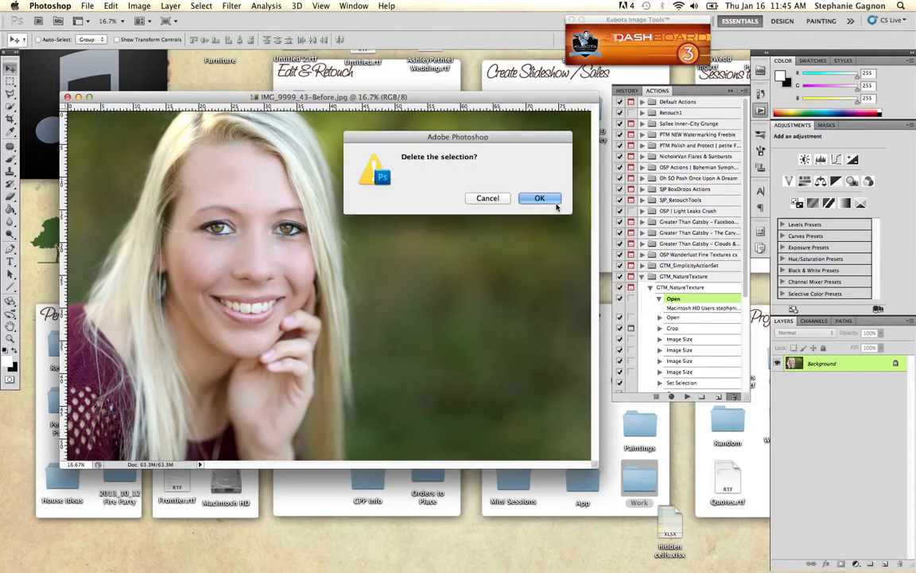
left_click(540, 199)
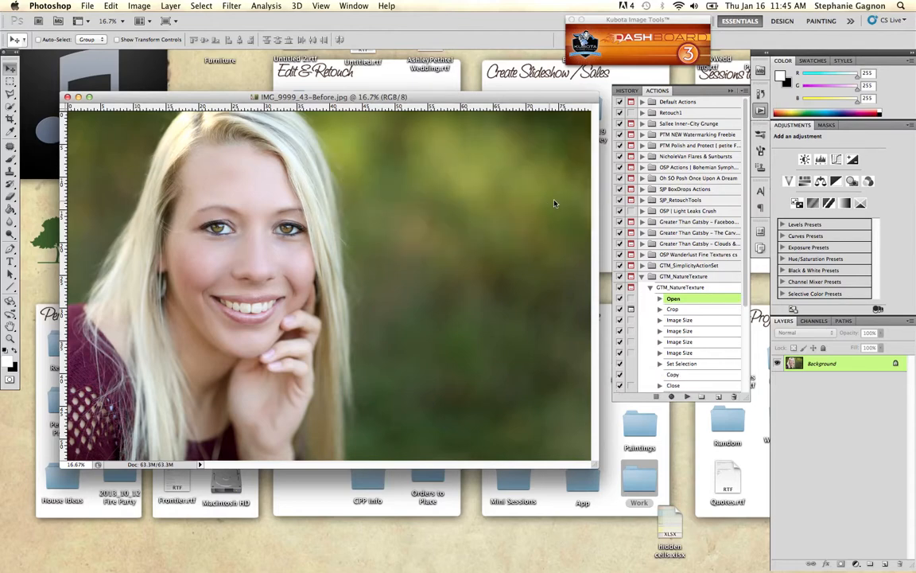
left_click(650, 289)
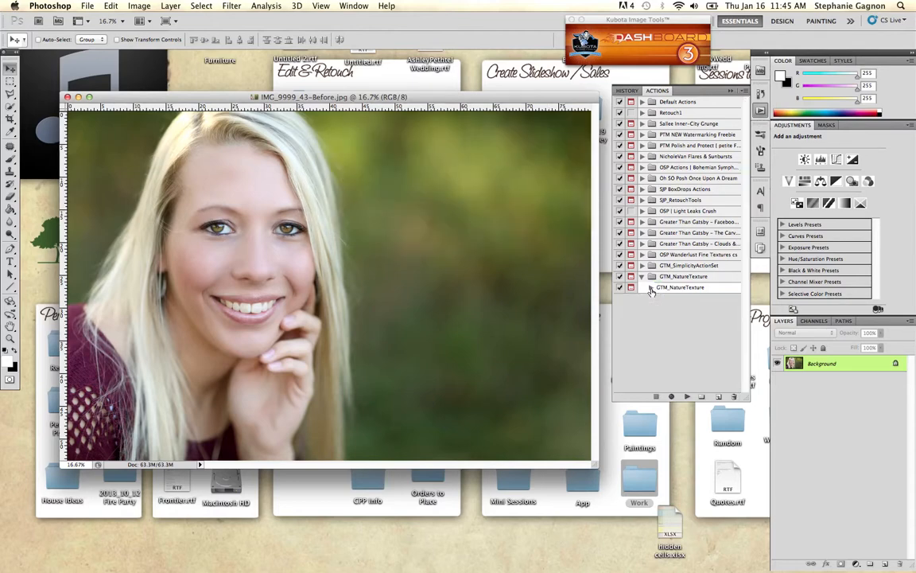
Play the GTM_NatureTexture action and move its crop frame onto the reddish-brown wood tile.
left_click(677, 289)
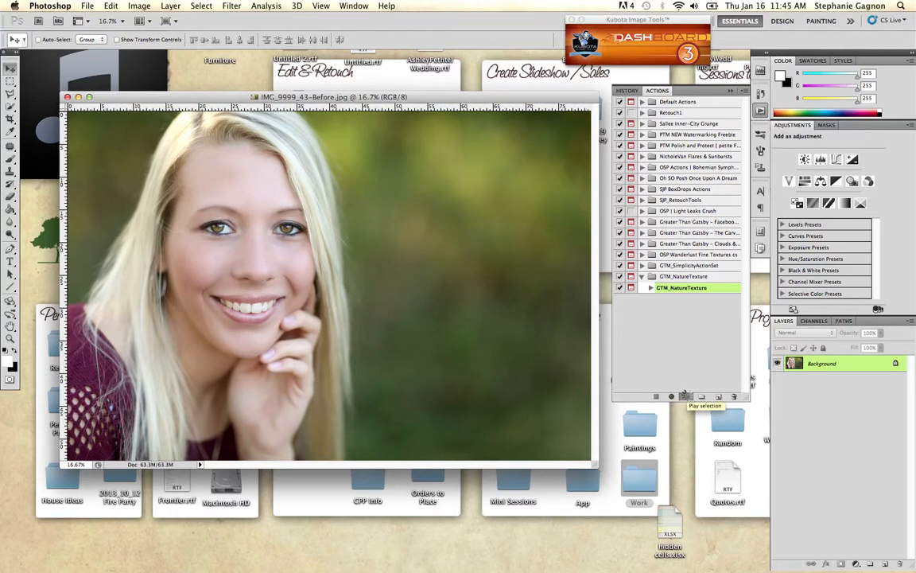
left_click(686, 395)
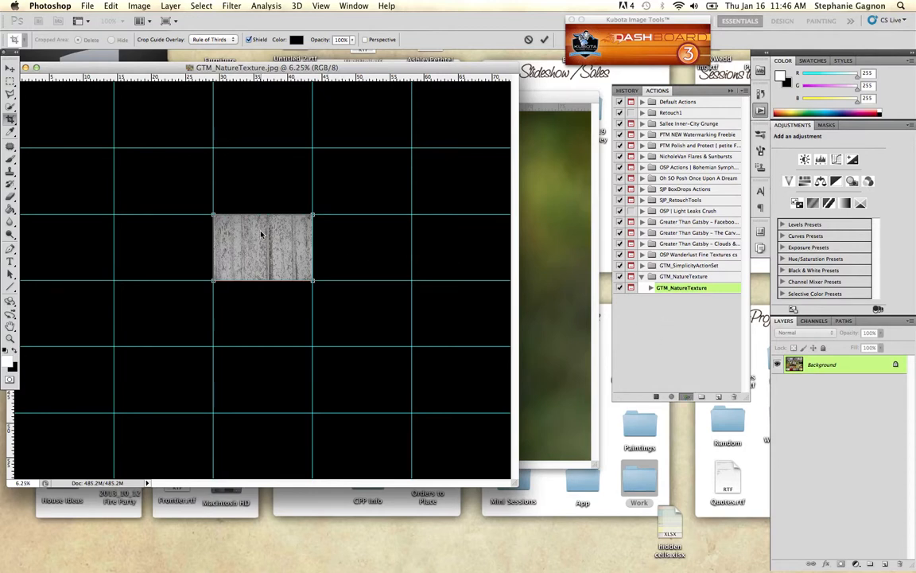
left_click_drag(261, 233, 483, 421)
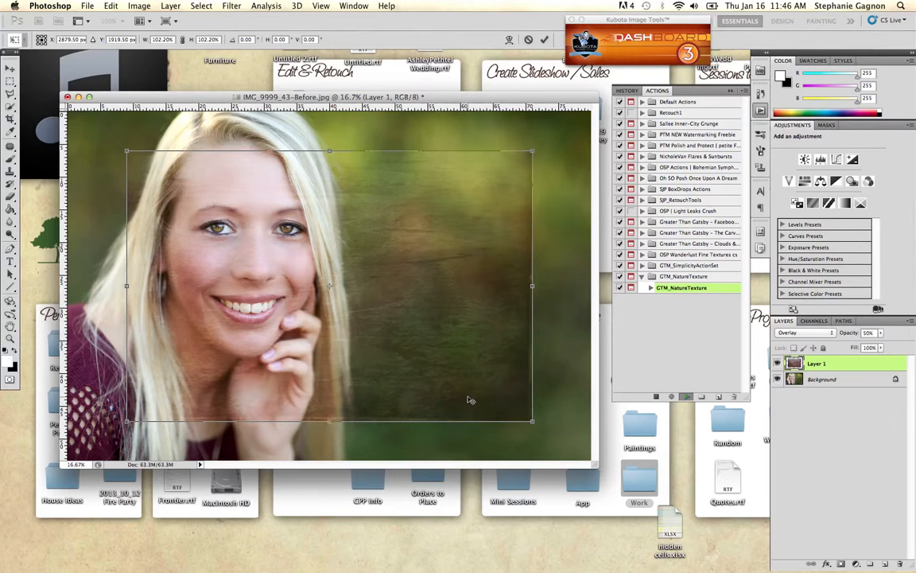
Reposition the wood texture layer and scale it to about 136% so that it covers the whole portrait.
left_click_drag(451, 374, 398, 332)
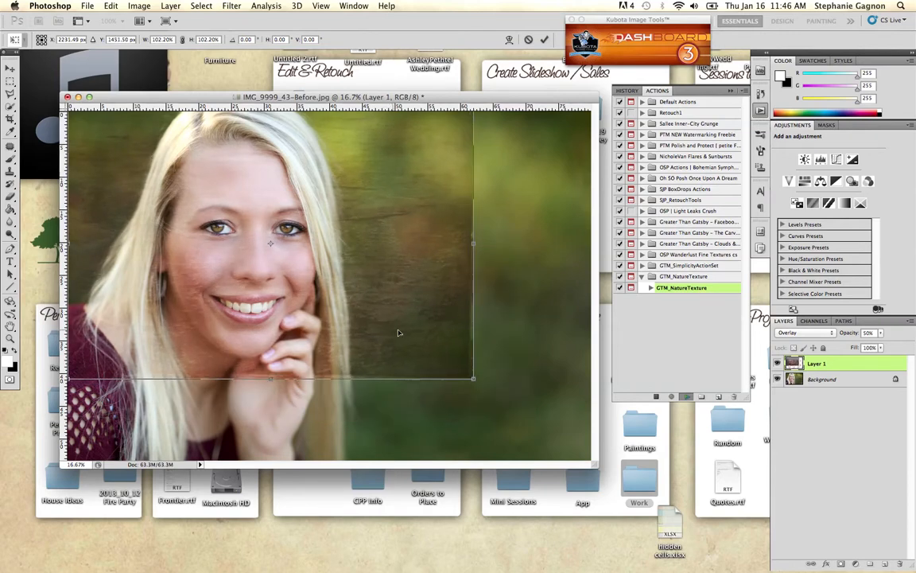
left_click_drag(471, 378, 614, 452)
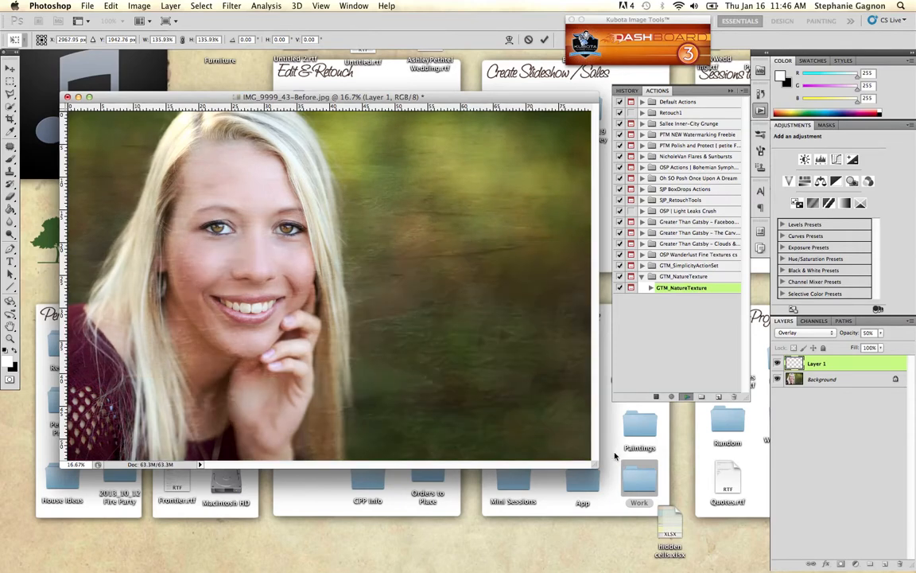
key("Return")
Commit the texture's scaling and add a layer mask to Layer 1.
key("e")
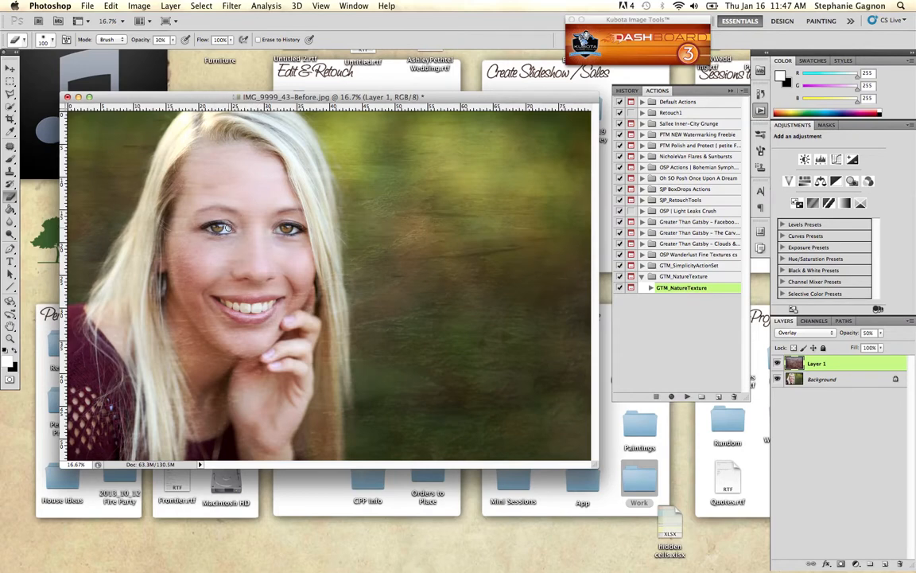
left_click(840, 563)
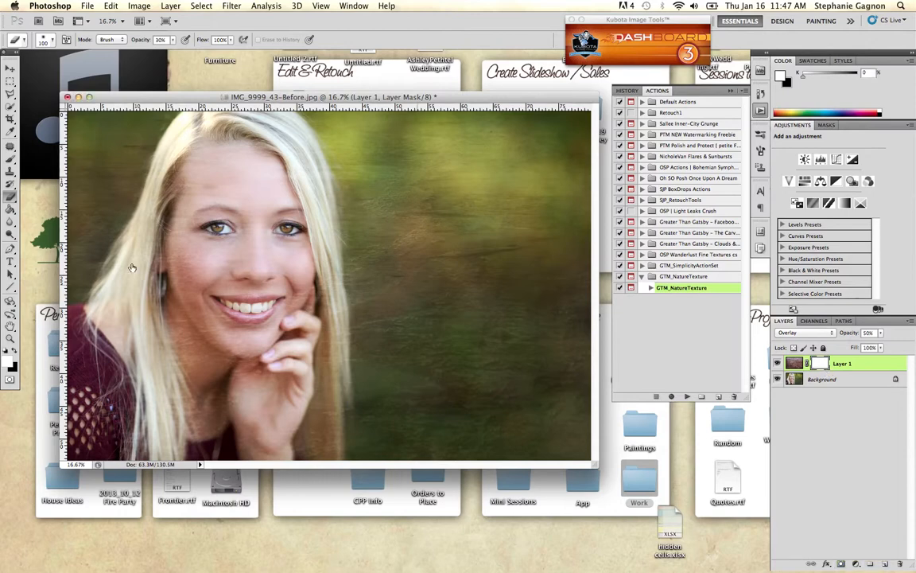
Try hiding the texture over the woman by painting black on the layer mask with a 900 px brush, and undo the painting.
left_click(10, 159)
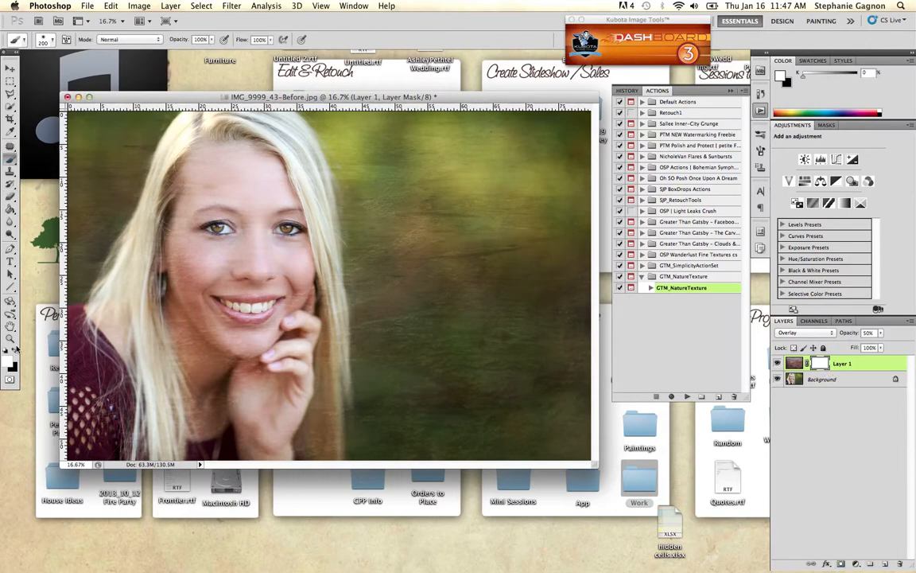
left_click(13, 349)
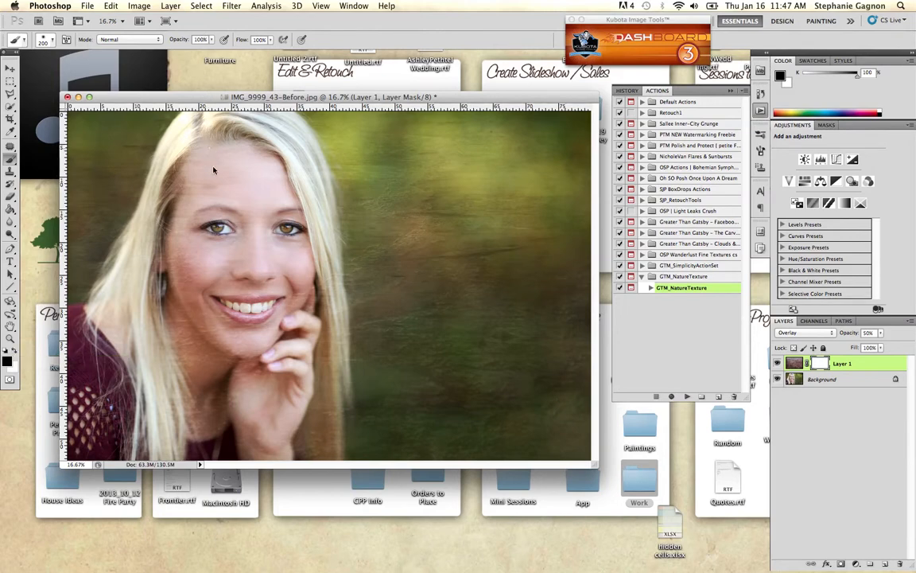
key("bracketright")
key("bracketright")
key("bracketright")
key("bracketright")
key("bracketright")
key("bracketright")
key("bracketright")
key("bracketright")
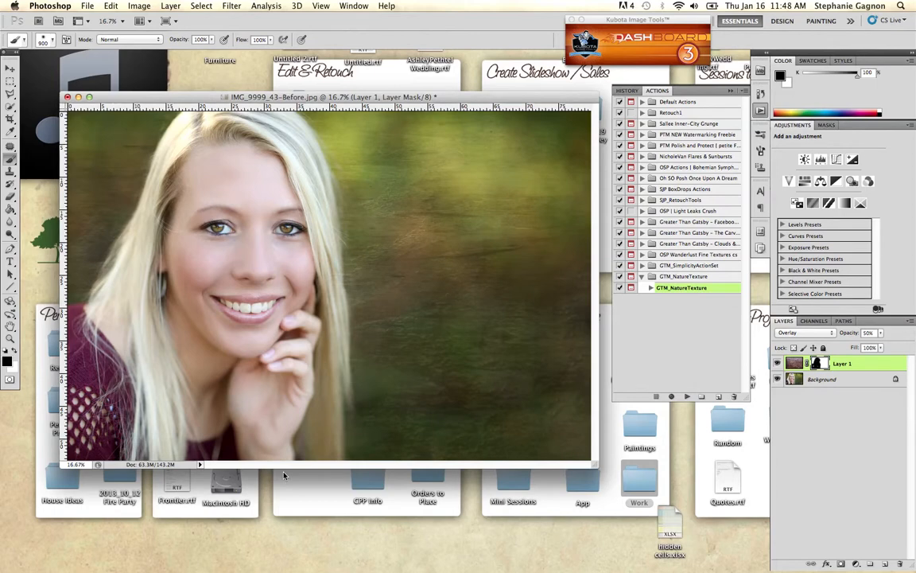
key("super+z")
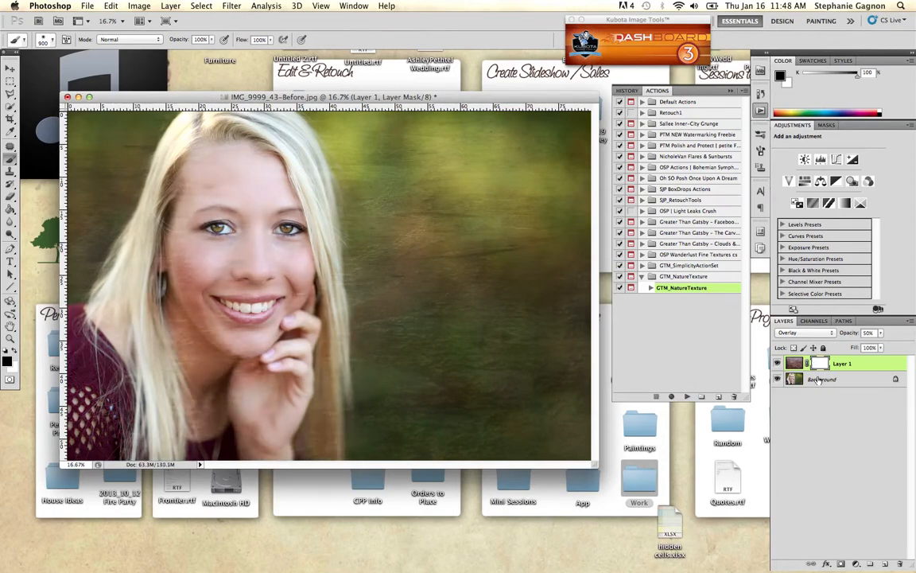
Target the texture layer's image instead of its mask and make a freehand Lasso selection around the woman.
left_click_drag(594, 462, 624, 503)
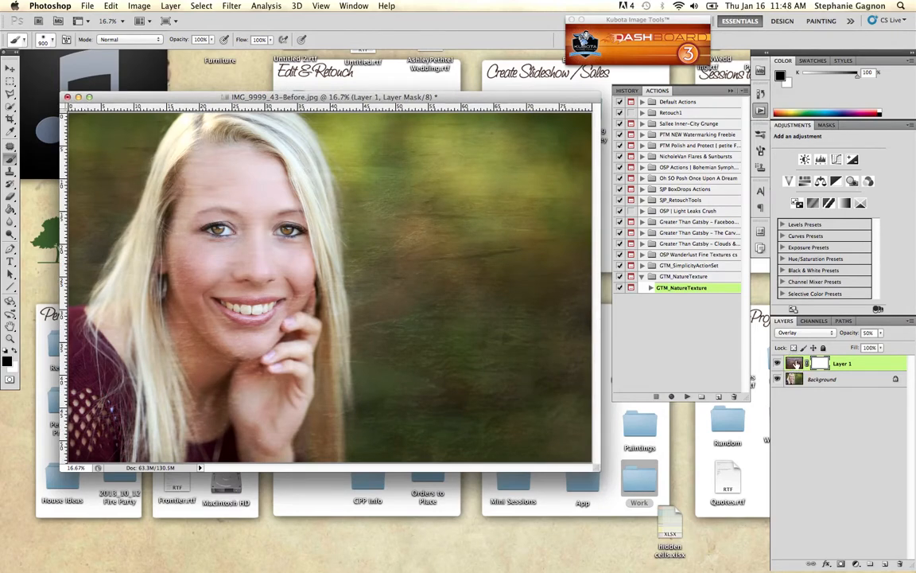
left_click(795, 362)
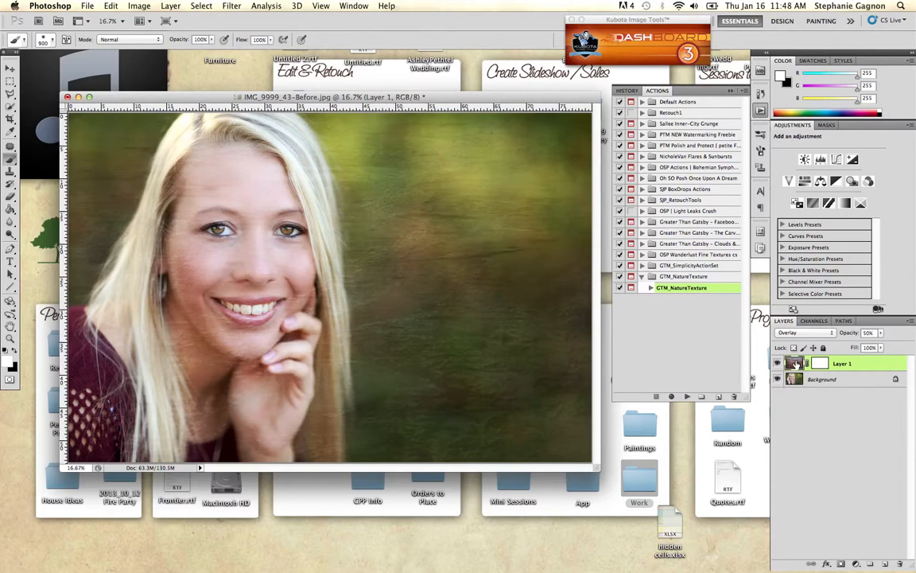
left_click(10, 92)
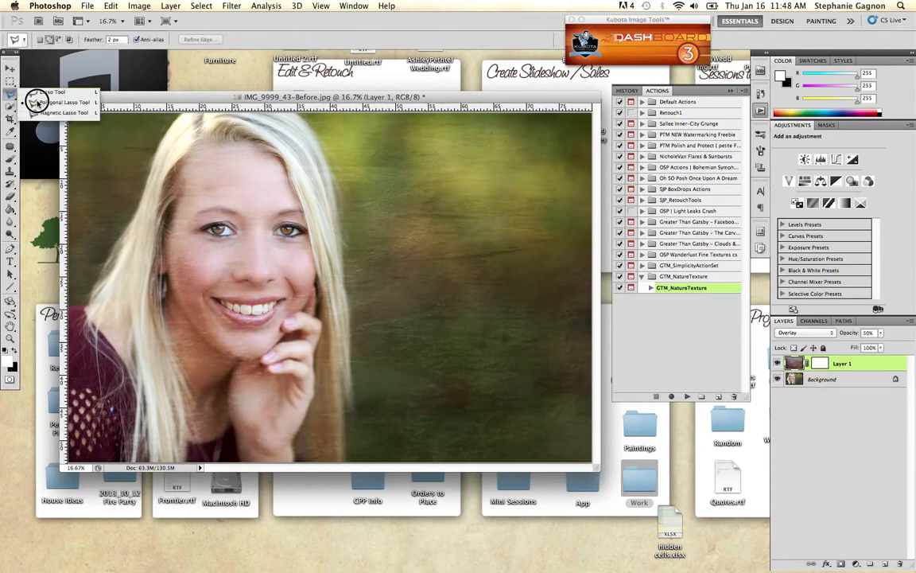
left_click(33, 94)
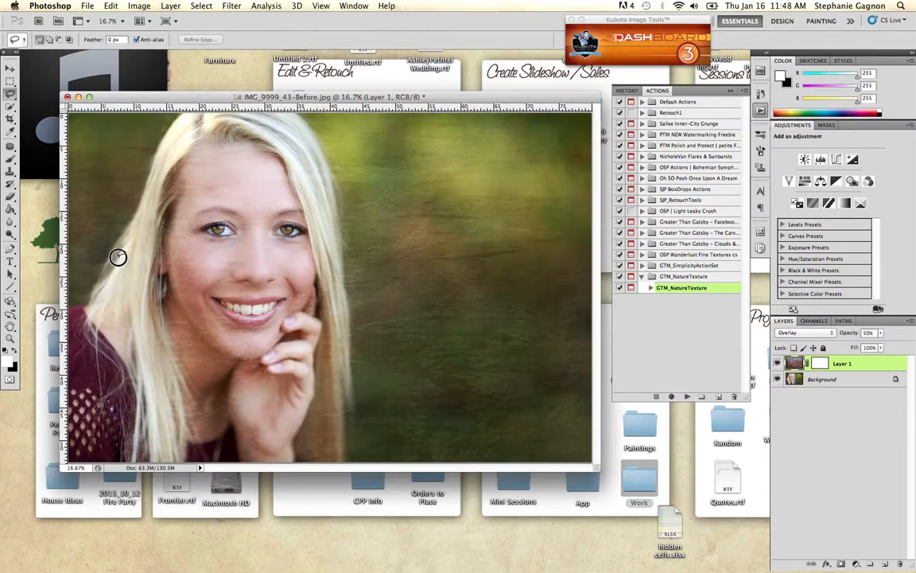
mouse_move(118, 256)
left_mouse_down()
mouse_move(170, 120)
mouse_move(286, 107)
mouse_move(298, 117)
mouse_move(327, 174)
mouse_move(350, 360)
mouse_move(347, 435)
mouse_move(326, 459)
mouse_move(86, 461)
mouse_move(64, 426)
mouse_move(58, 294)
mouse_move(68, 274)
mouse_move(82, 272)
mouse_move(148, 286)
left_mouse_up()
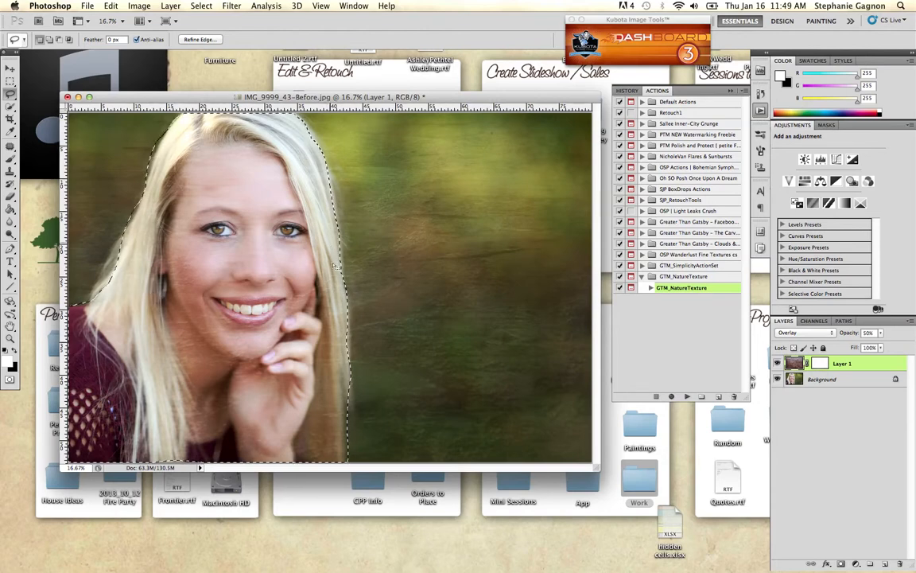
Apply a Gaussian Blur with a 250-pixel radius to the selected part of the texture layer, and deselect.
left_click(229, 6)
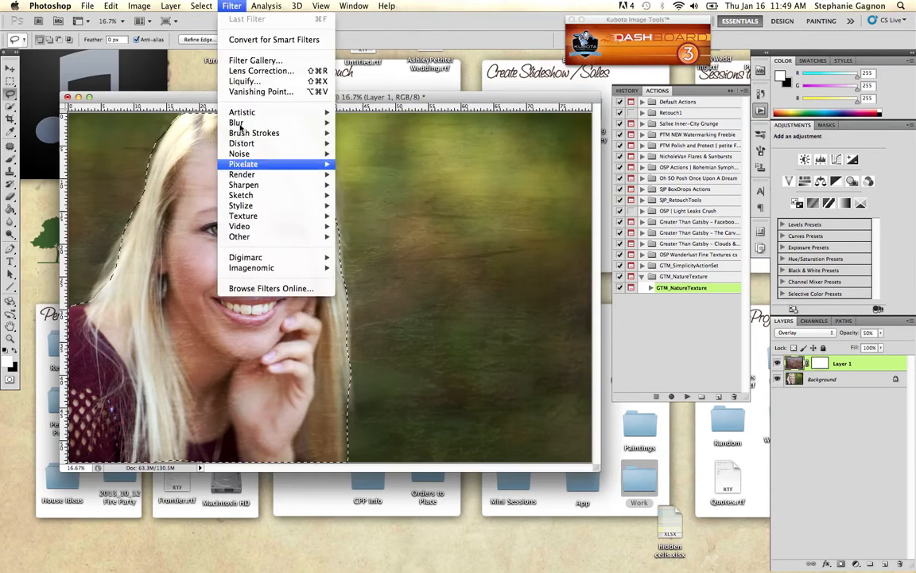
mouse_move(238, 123)
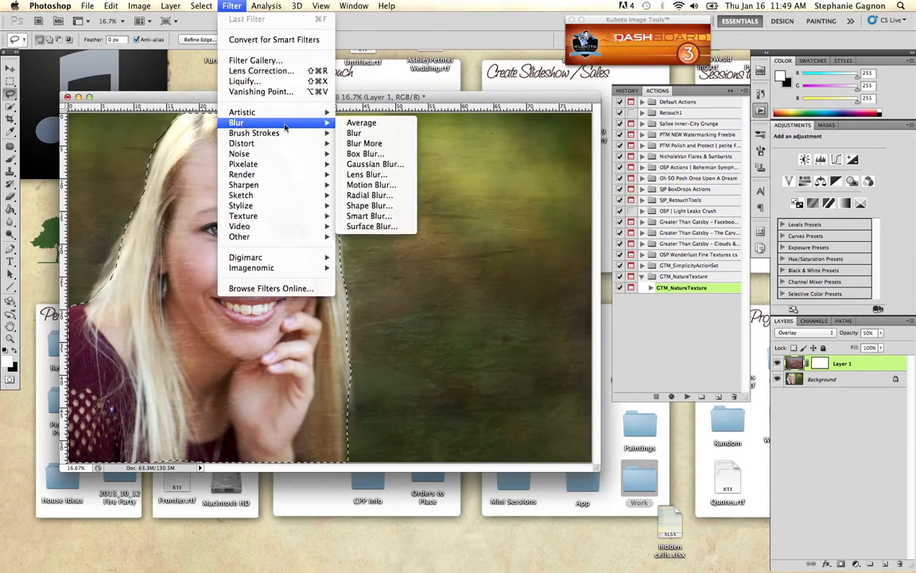
left_click(385, 164)
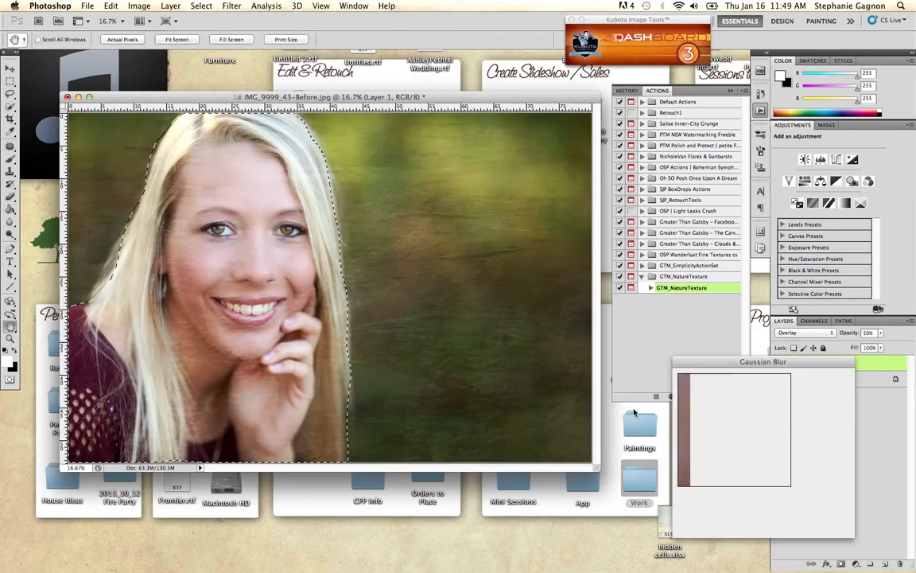
left_click_drag(725, 529, 730, 529)
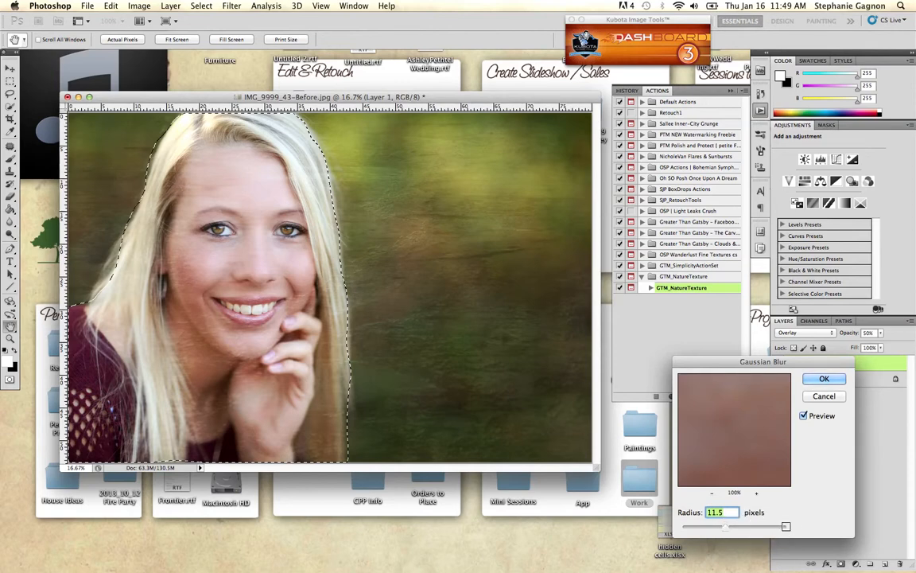
left_click(786, 529)
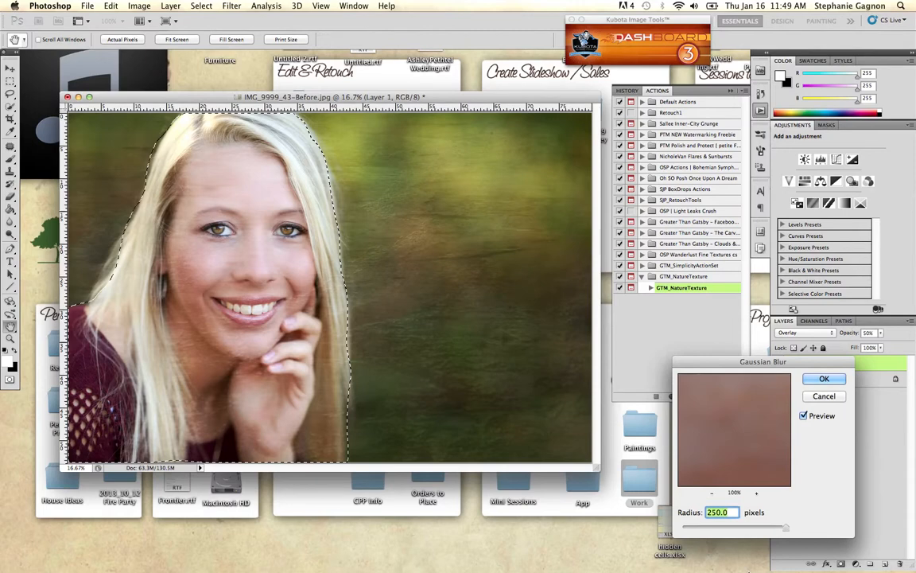
left_click(823, 381)
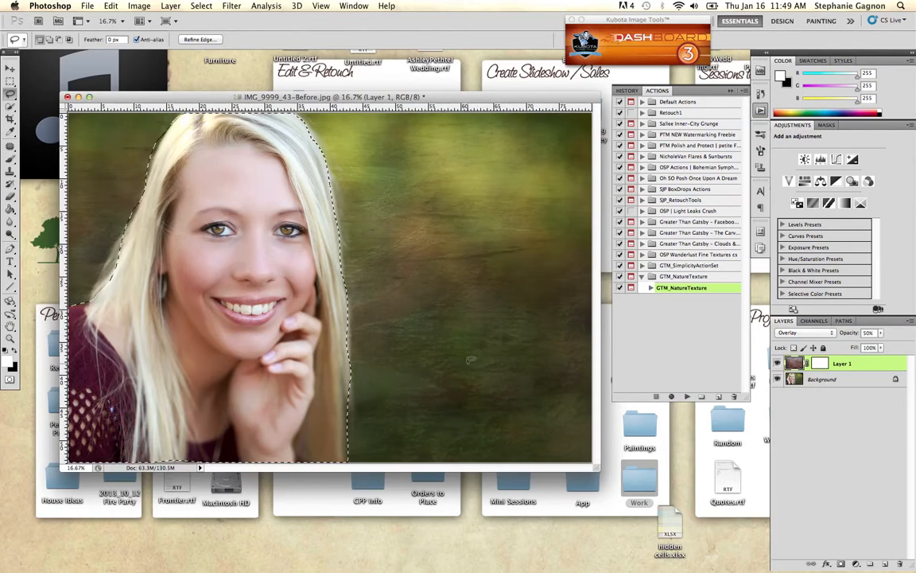
key("m")
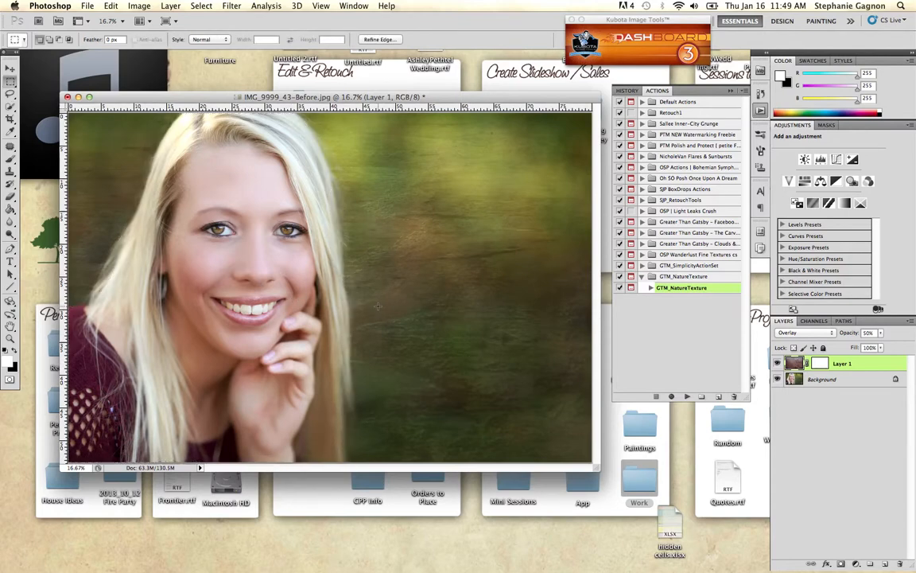
key("super+d")
Hide and show the texture layer to compare the portrait with and without the overlay.
left_click(777, 363)
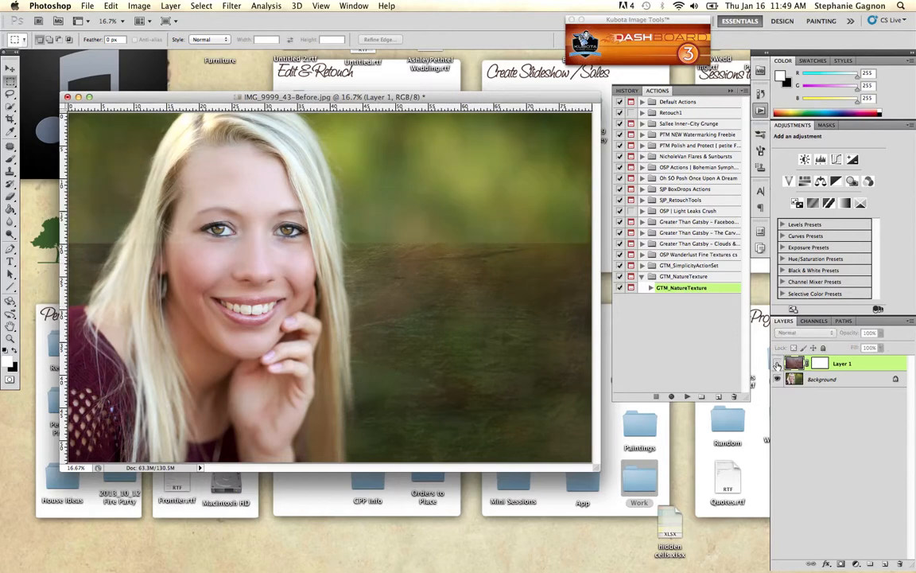
left_click(778, 364)
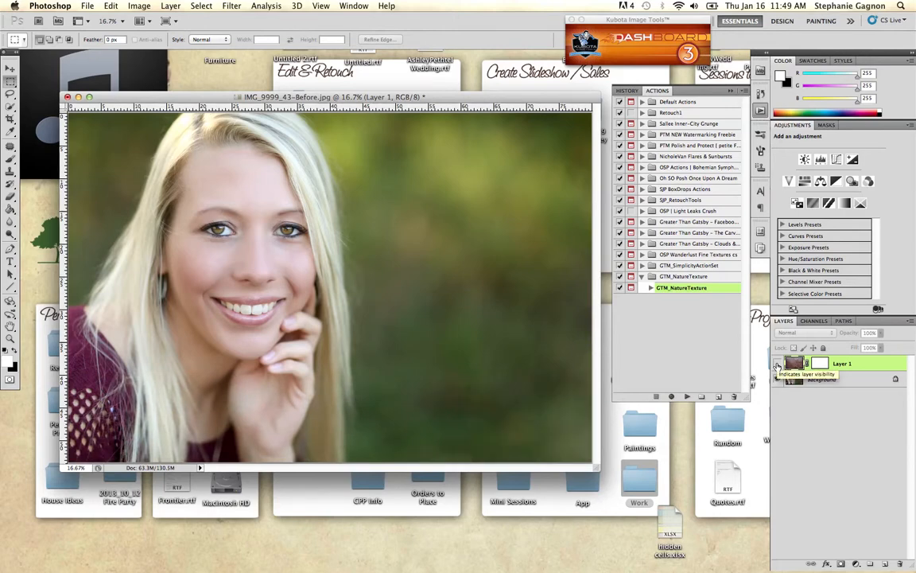
left_click(778, 363)
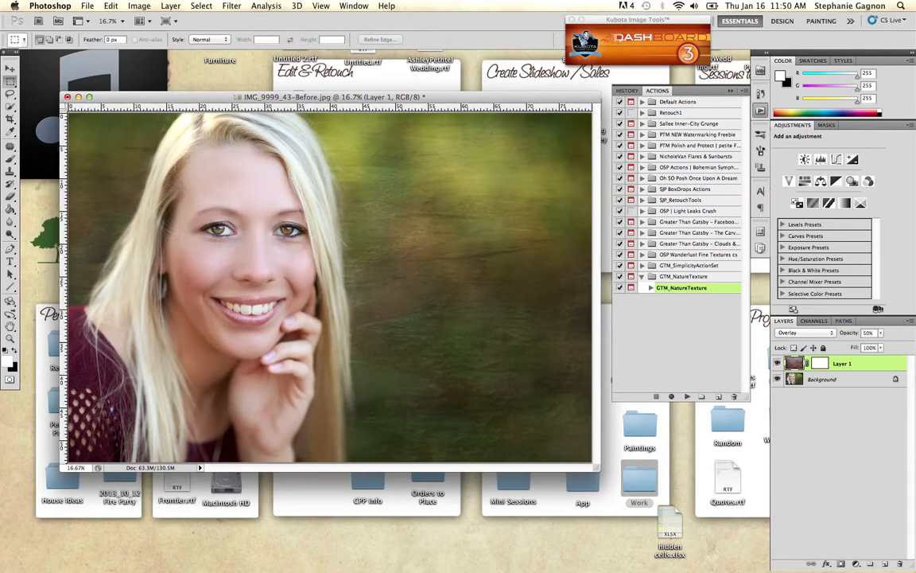
Reapply the last Gaussian Blur to the entire texture layer and toggle its visibility to compare the result.
left_click(232, 6)
left_click(237, 7)
left_click(238, 7)
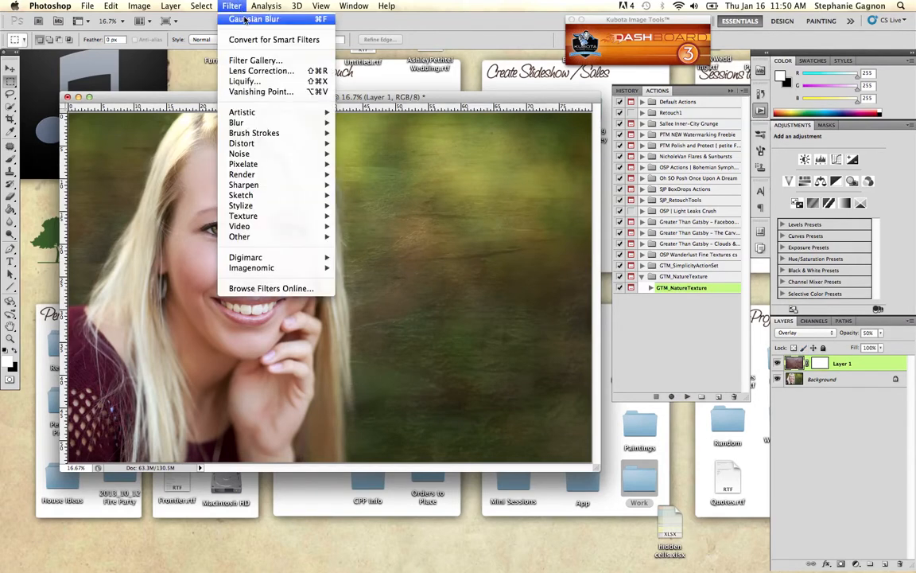
left_click(245, 21)
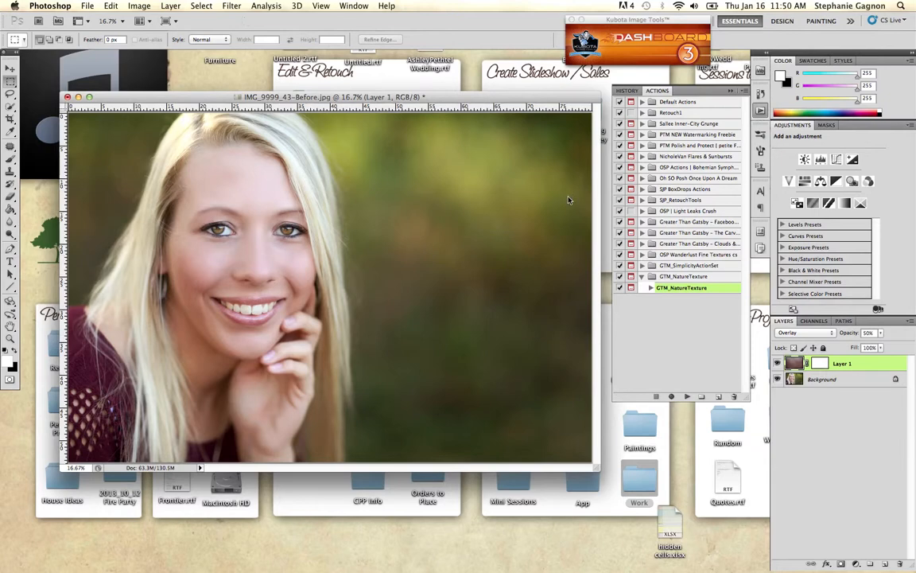
left_click(778, 364)
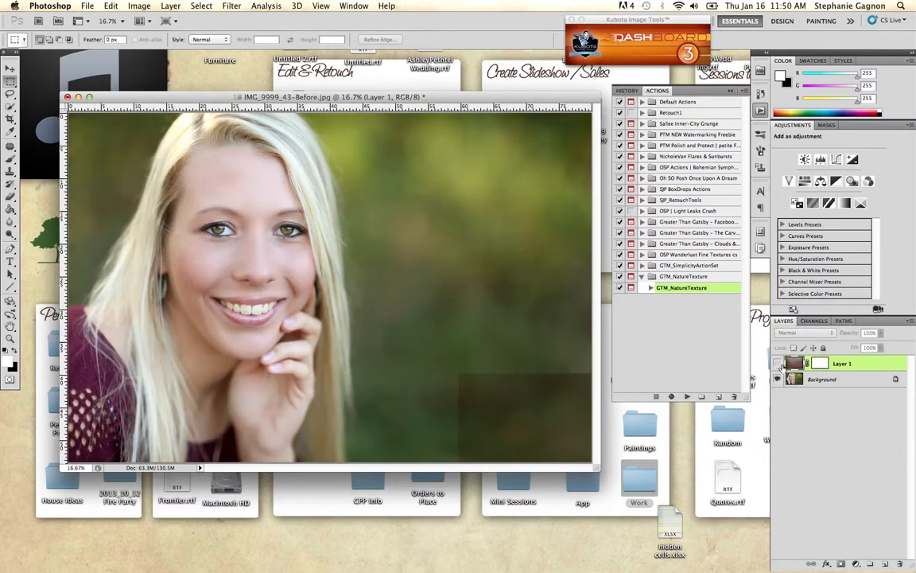
left_click(778, 364)
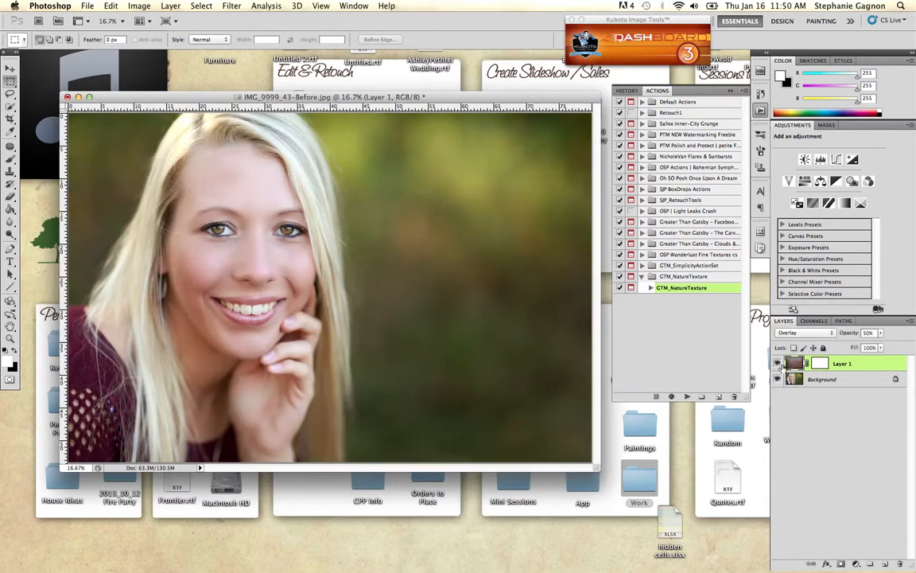